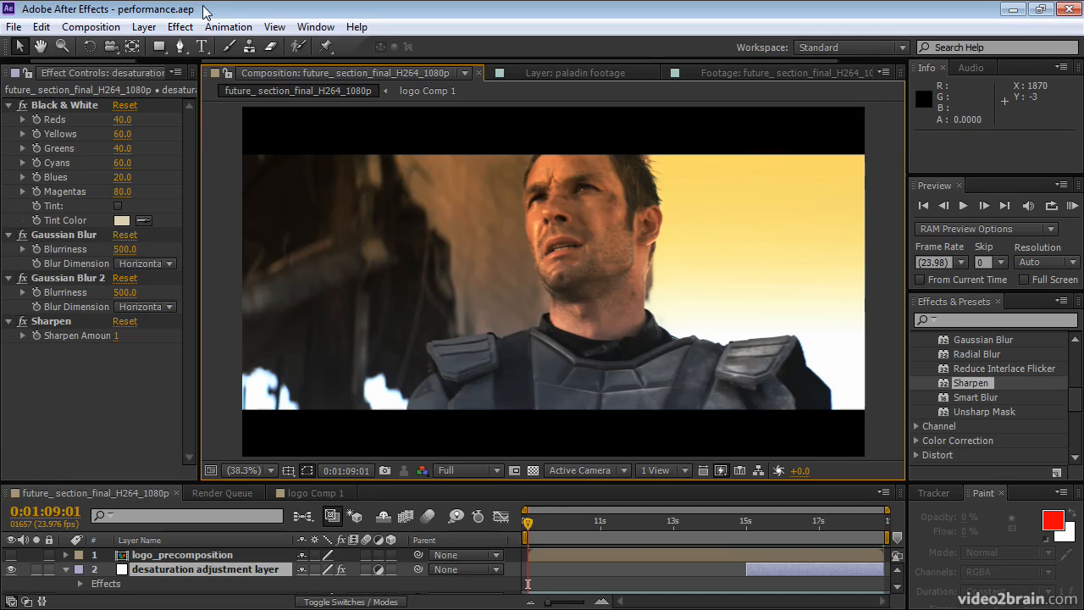
# - Switch to Windows Task Manager, keep it always on top, and move it beside the Preview controls so they are uncovered
pyautogui.hotkey('alt', 'Tab')
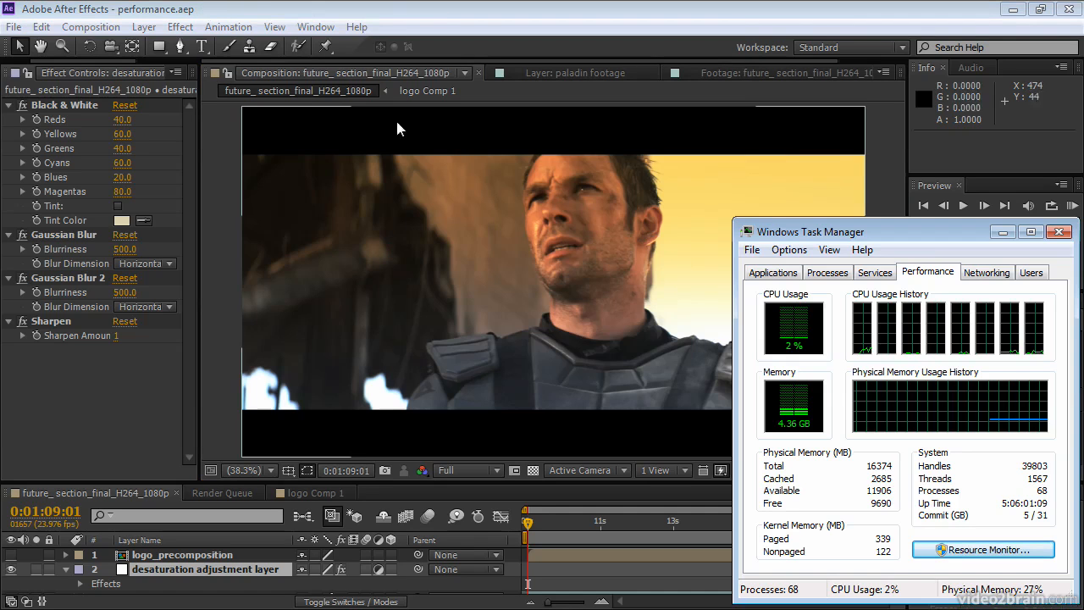
pyautogui.click(795, 252)
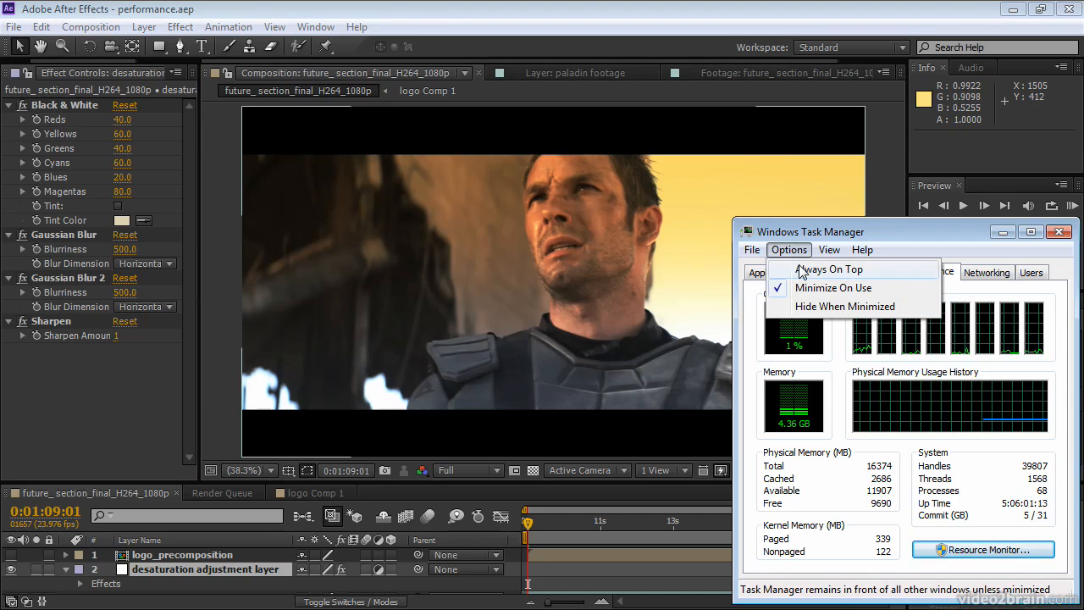
pyautogui.click(800, 269)
pyautogui.moveTo(835, 233); pyautogui.dragTo(664, 234)
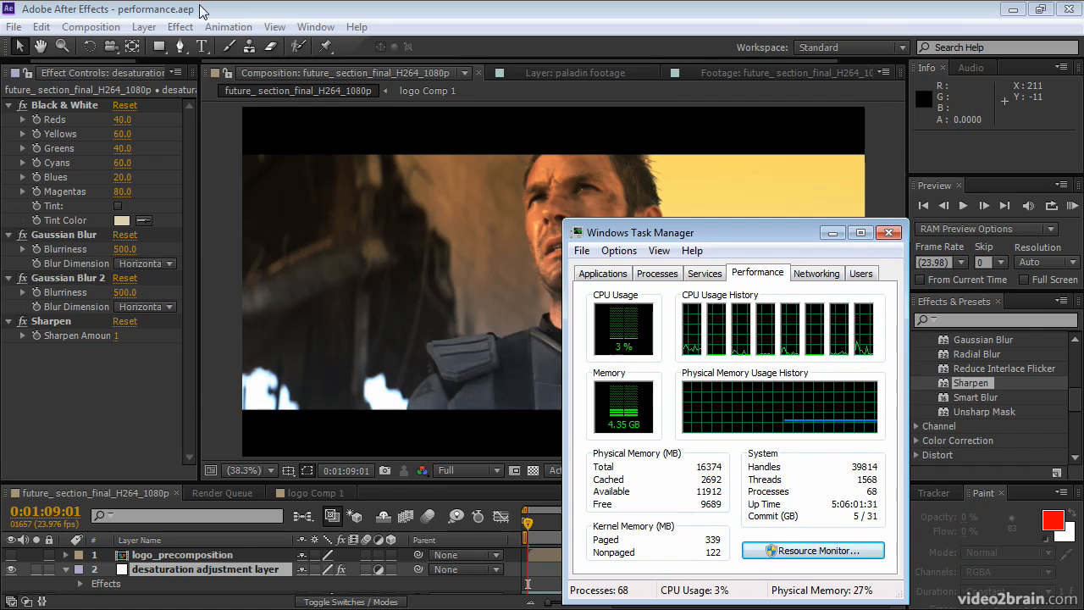
# - In the Memory & Multiprocessing preferences, reserve 5 GB of RAM for other applications and turn off Render Multiple Frames Simultaneously
pyautogui.click(49, 27)
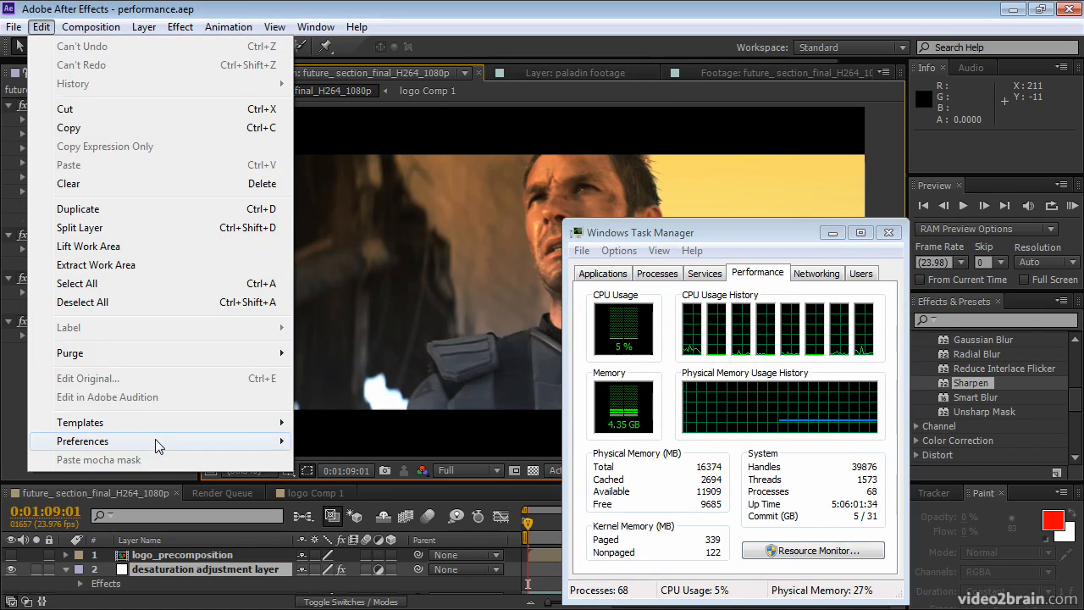
pyautogui.moveTo(155, 439)
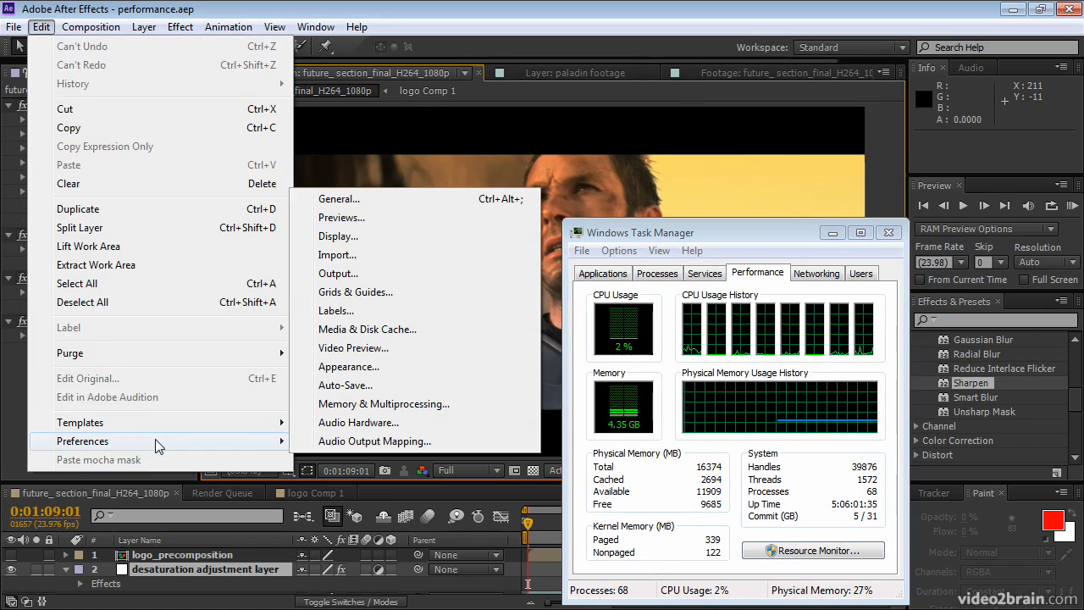
pyautogui.click(366, 405)
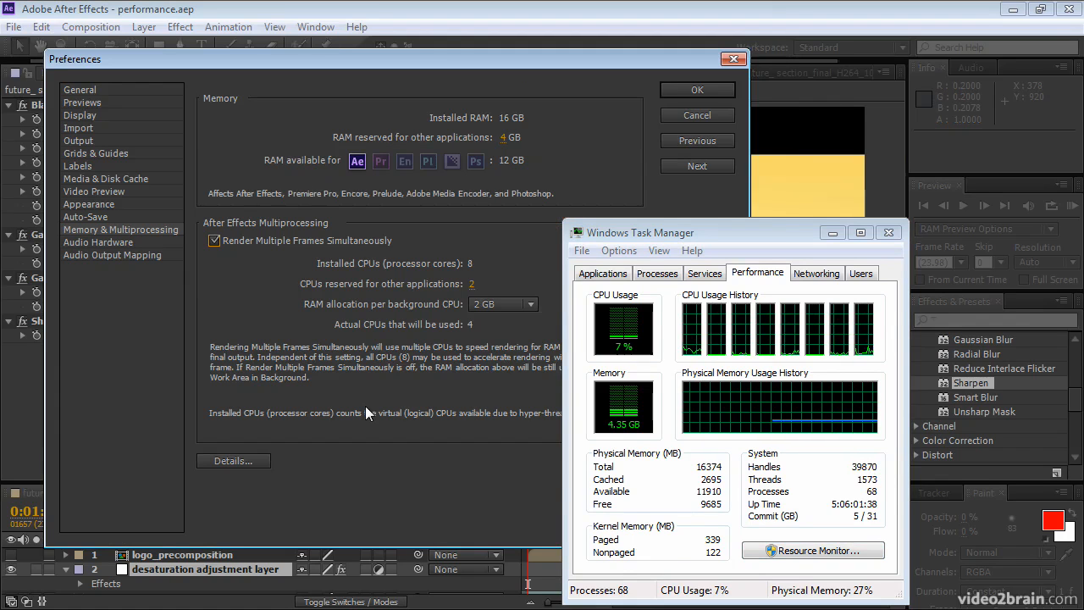
pyautogui.moveTo(443, 65); pyautogui.dragTo(396, 18)
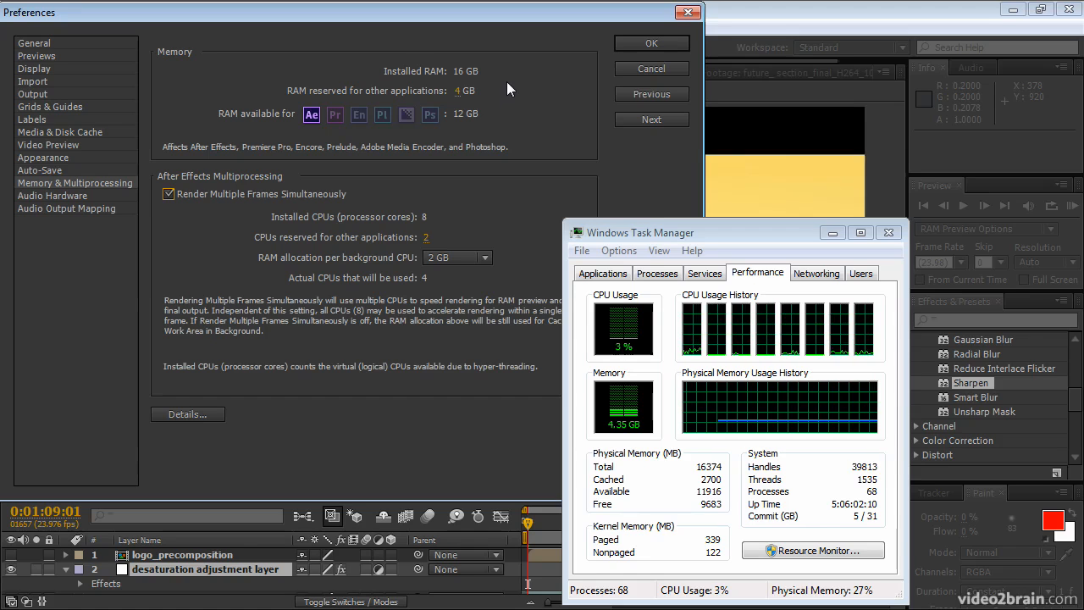
pyautogui.click(459, 93)
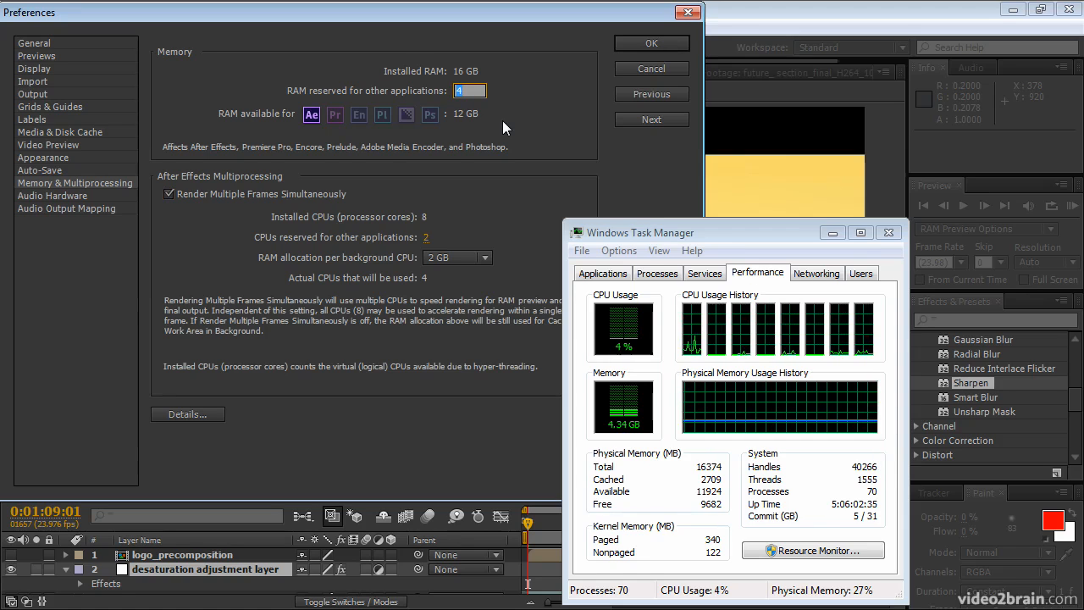
pyautogui.write('5')
pyautogui.press('Return')
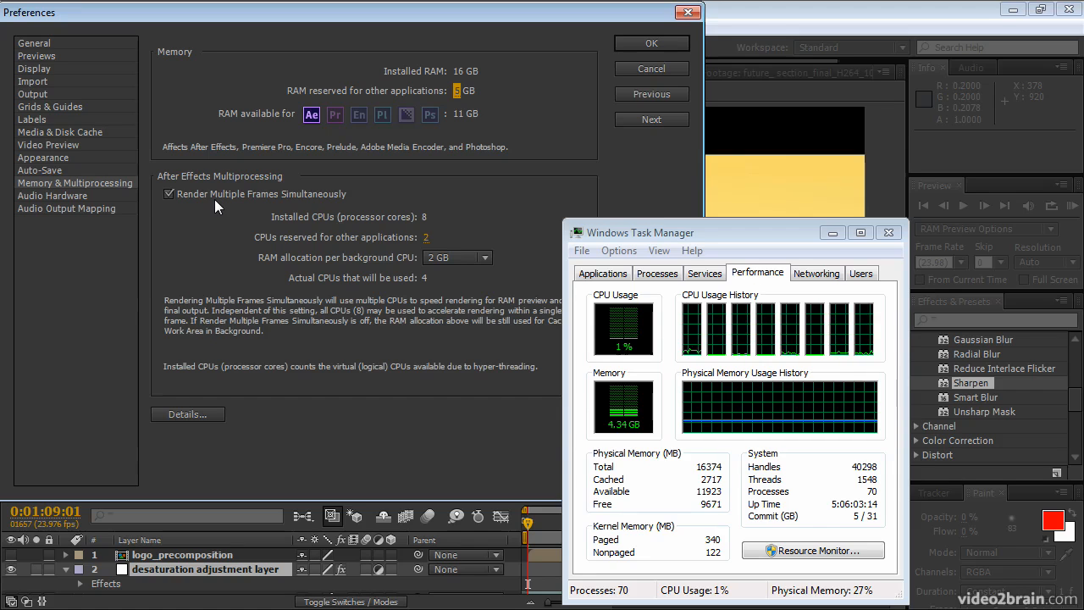
pyautogui.click(171, 194)
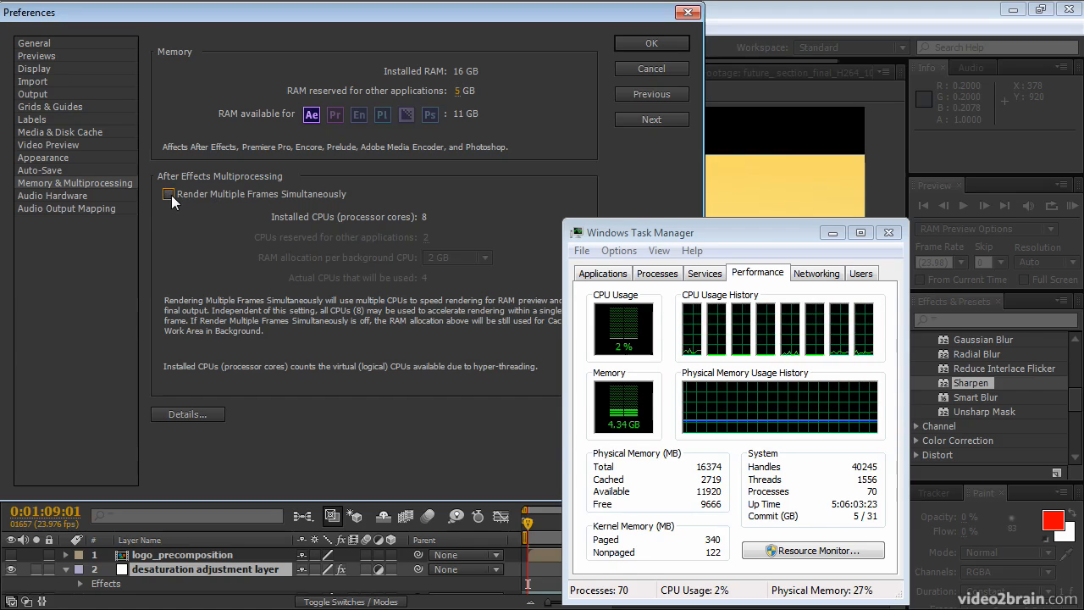
pyautogui.click(631, 39)
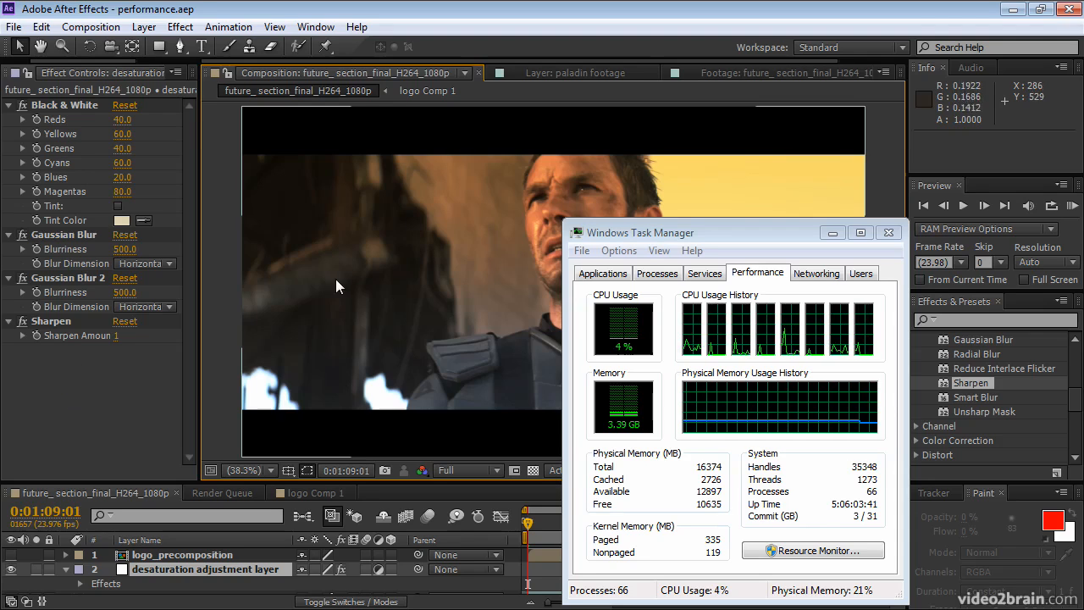
# - Run a RAM preview of the composition with multiprocessing off, stop it, and move Task Manager clear of the timeline
pyautogui.click(1072, 208)
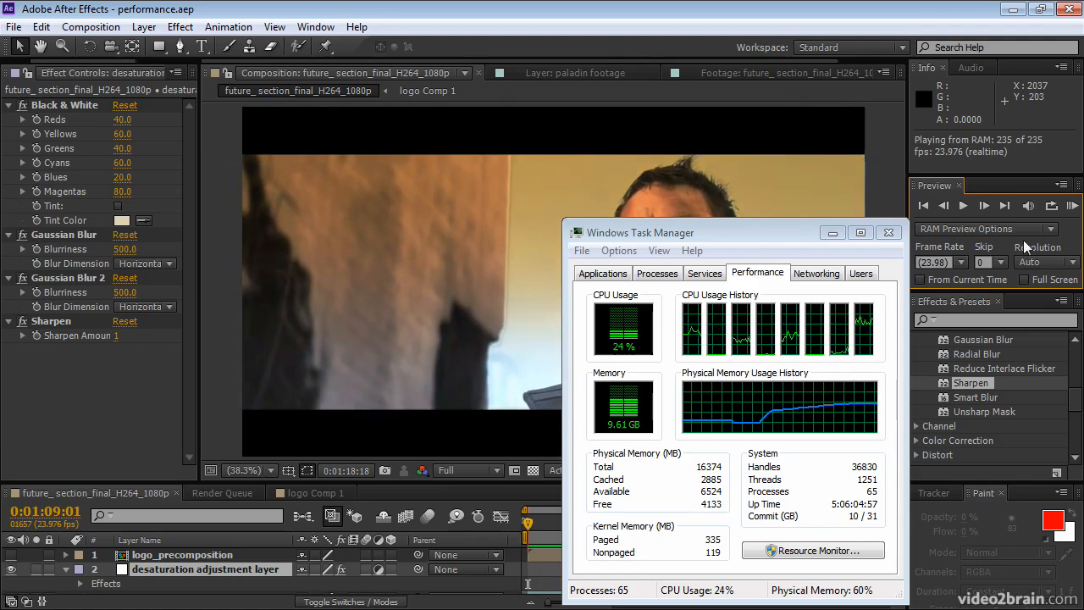
pyautogui.click(1070, 208)
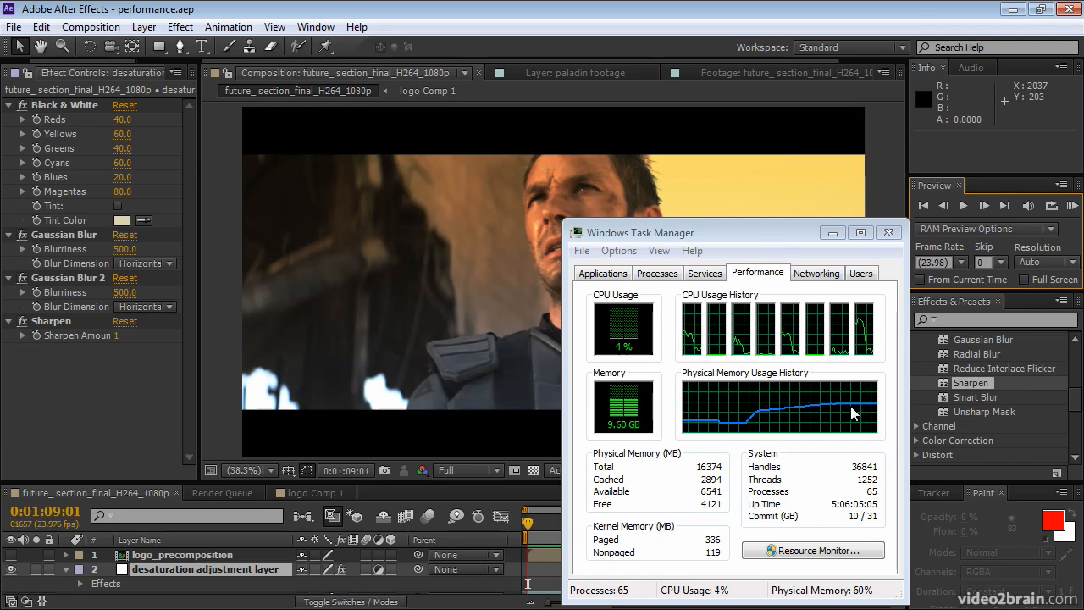
pyautogui.moveTo(783, 235); pyautogui.dragTo(298, 234)
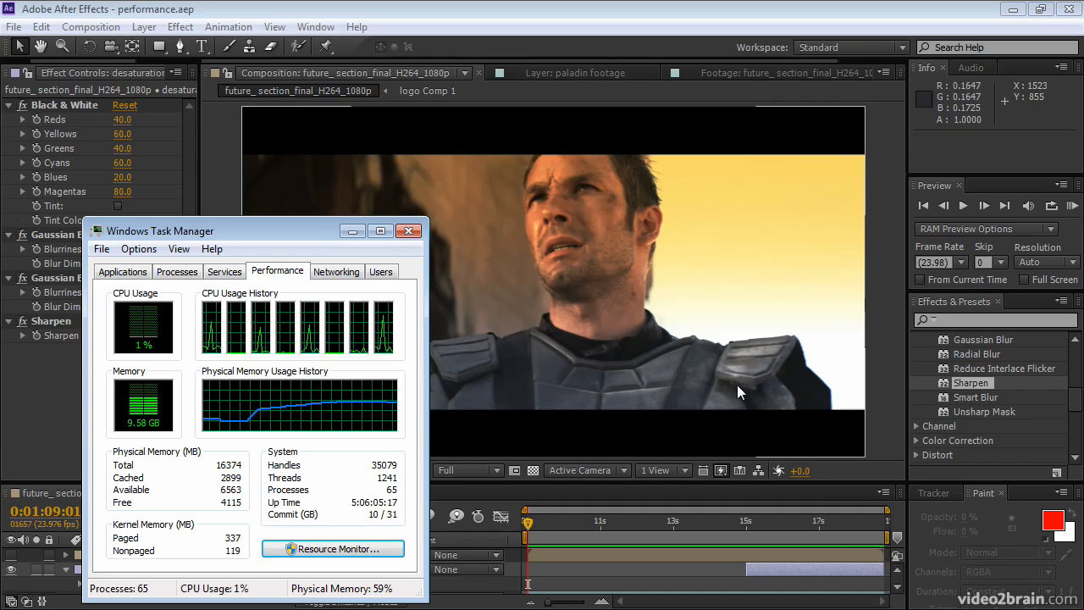
# - Purge all memory to clear the cached preview frames
pyautogui.click(43, 28)
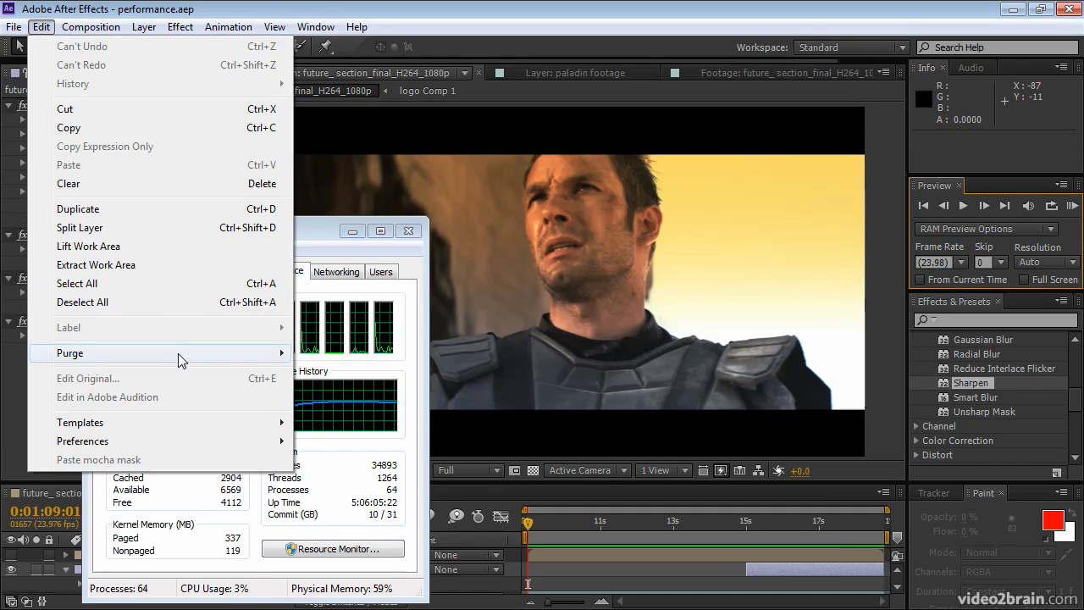
pyautogui.moveTo(178, 357)
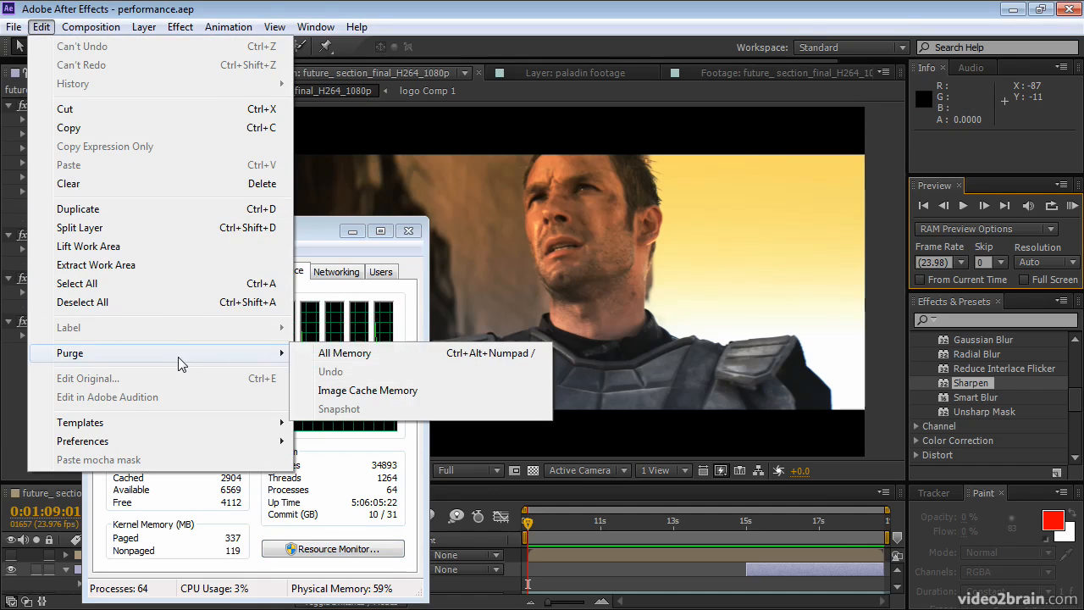
pyautogui.click(312, 356)
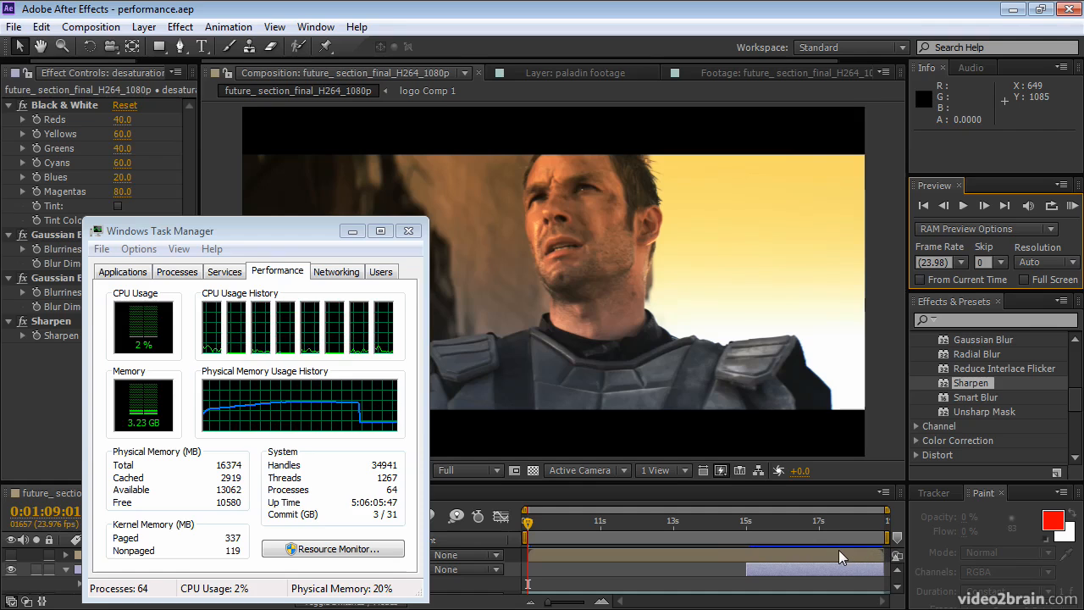
# - Empty the disk cache in the Media & Disk Cache preferences, and reposition Task Manager so it is fully on screen
pyautogui.click(41, 29)
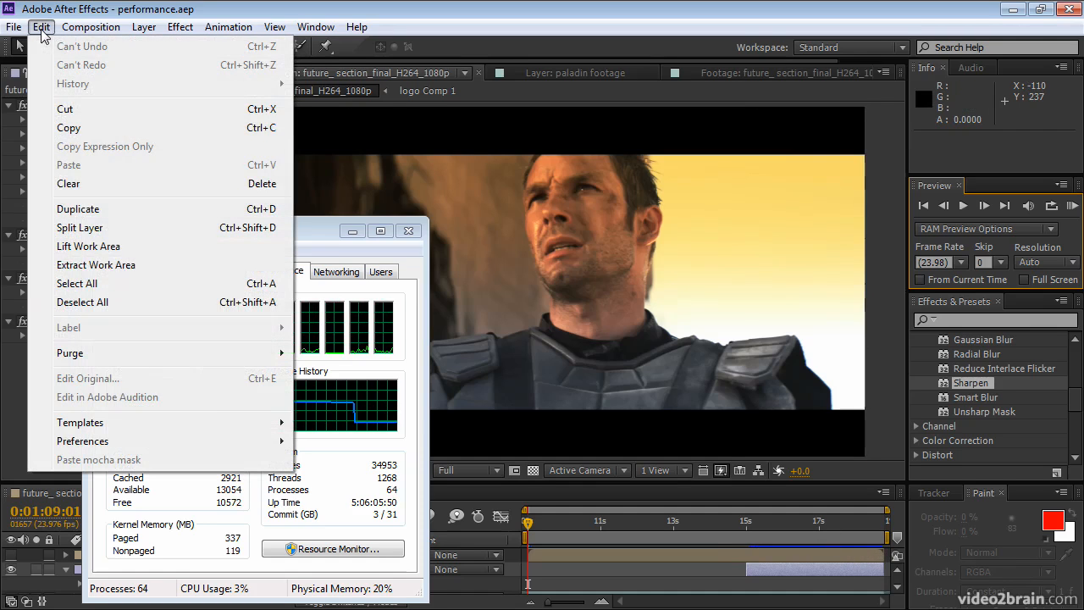
pyautogui.moveTo(216, 444)
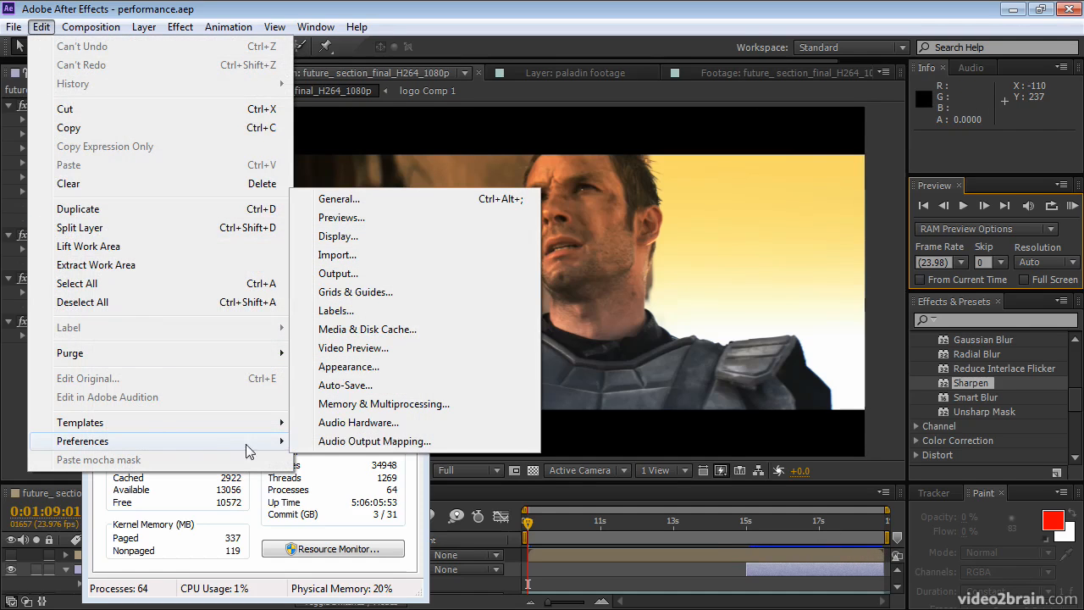
pyautogui.click(375, 328)
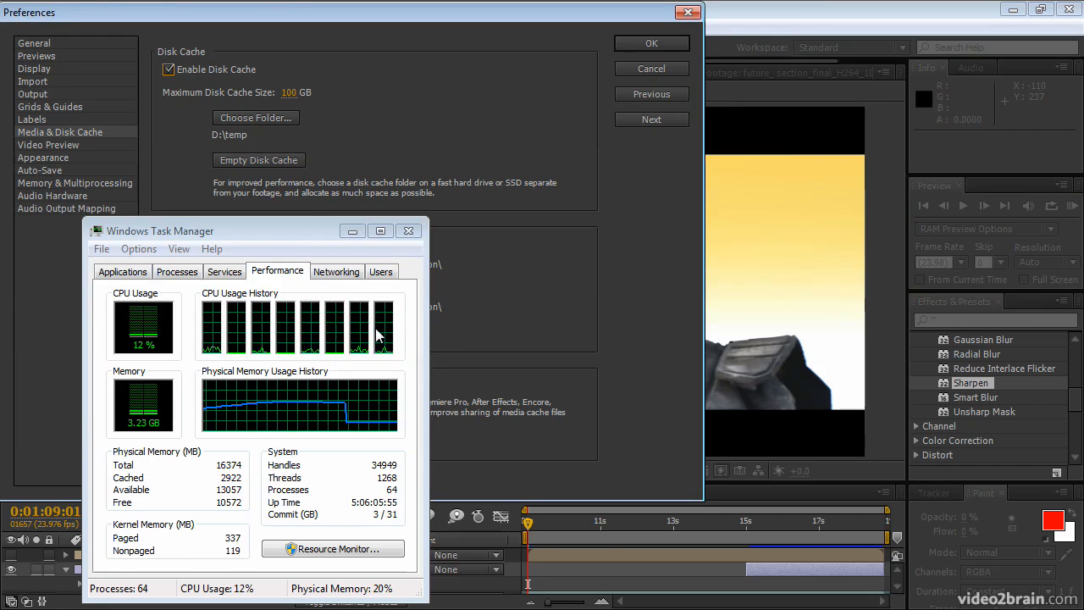
pyautogui.moveTo(288, 237); pyautogui.dragTo(998, 246)
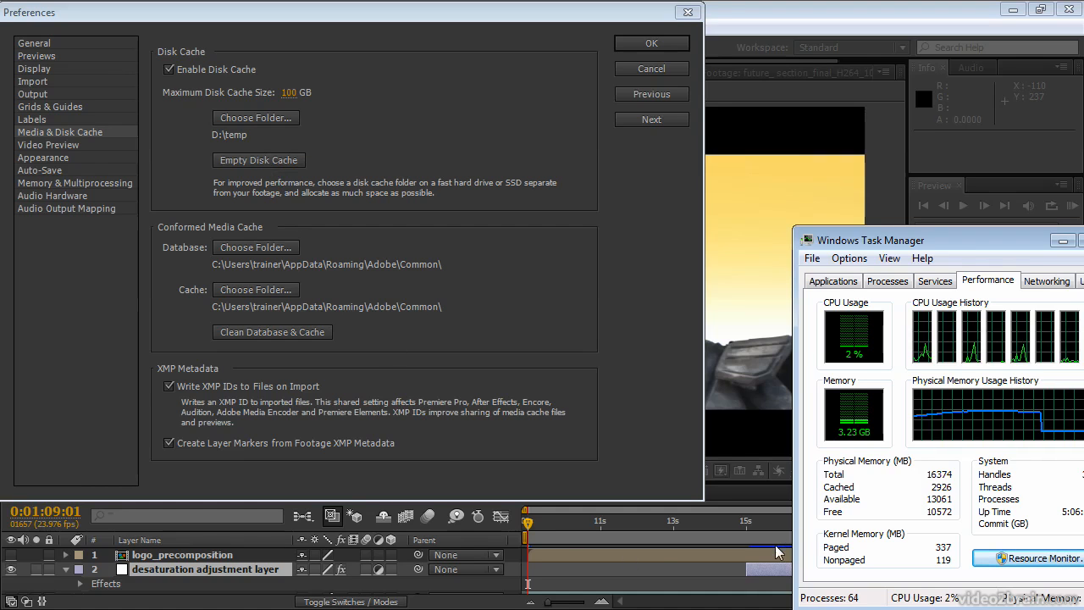
pyautogui.click(290, 160)
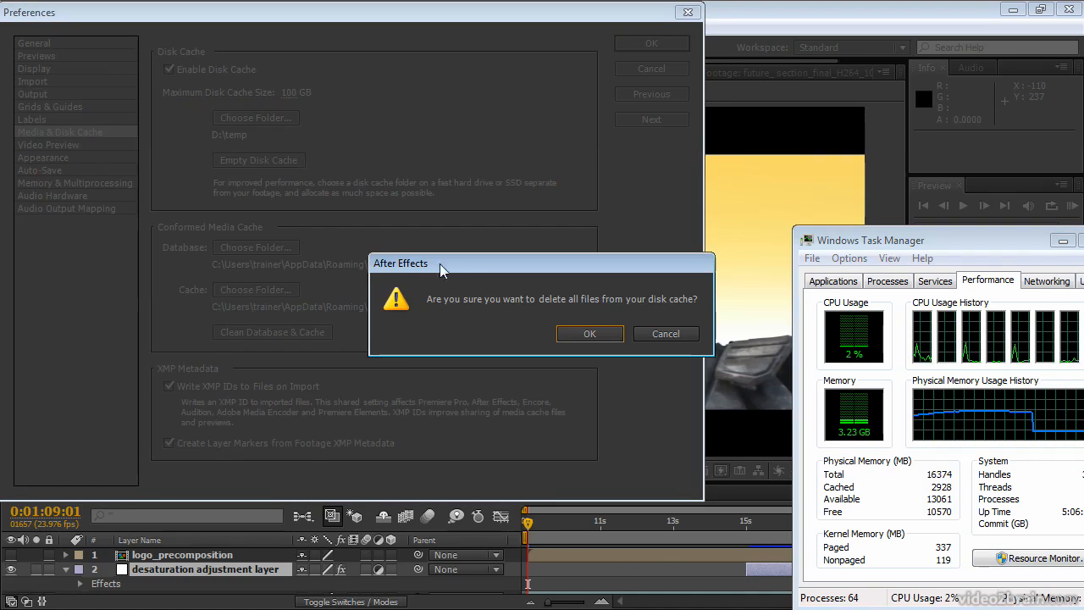
pyautogui.click(576, 332)
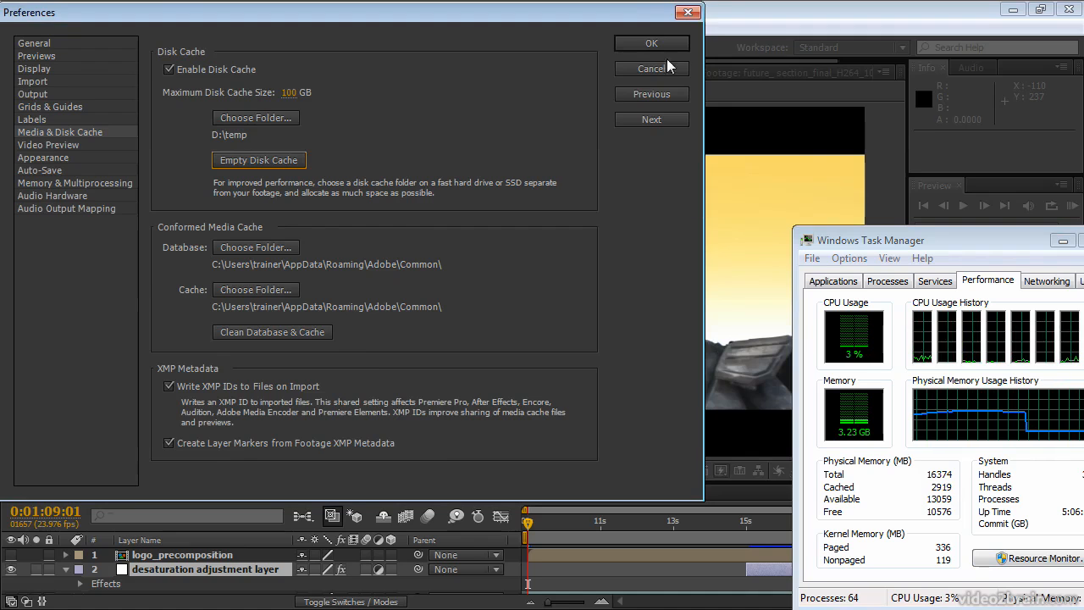
pyautogui.click(659, 43)
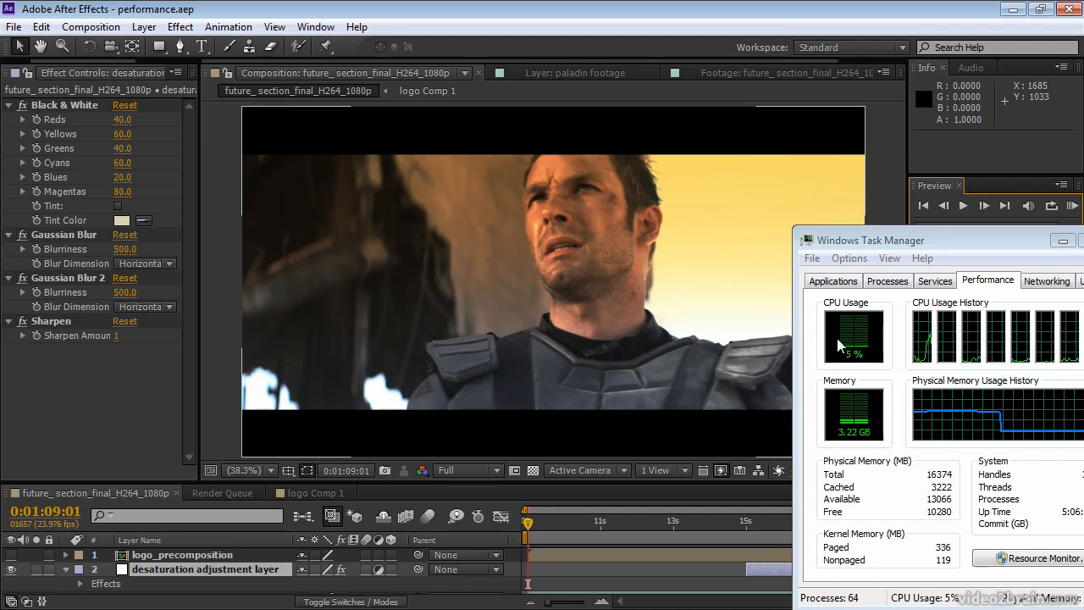
pyautogui.click(944, 234)
pyautogui.moveTo(944, 234); pyautogui.dragTo(879, 234)
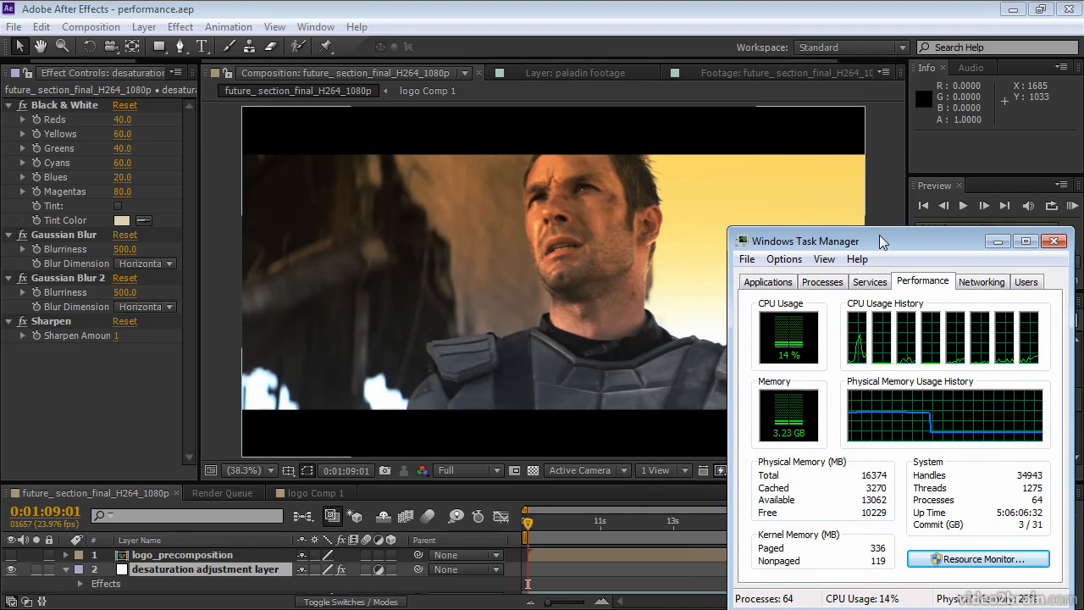
# - Turn on Render Multiple Frames Simultaneously in the Memory & Multiprocessing preferences, keeping 2 GB of RAM allocated per background CPU
pyautogui.click(41, 26)
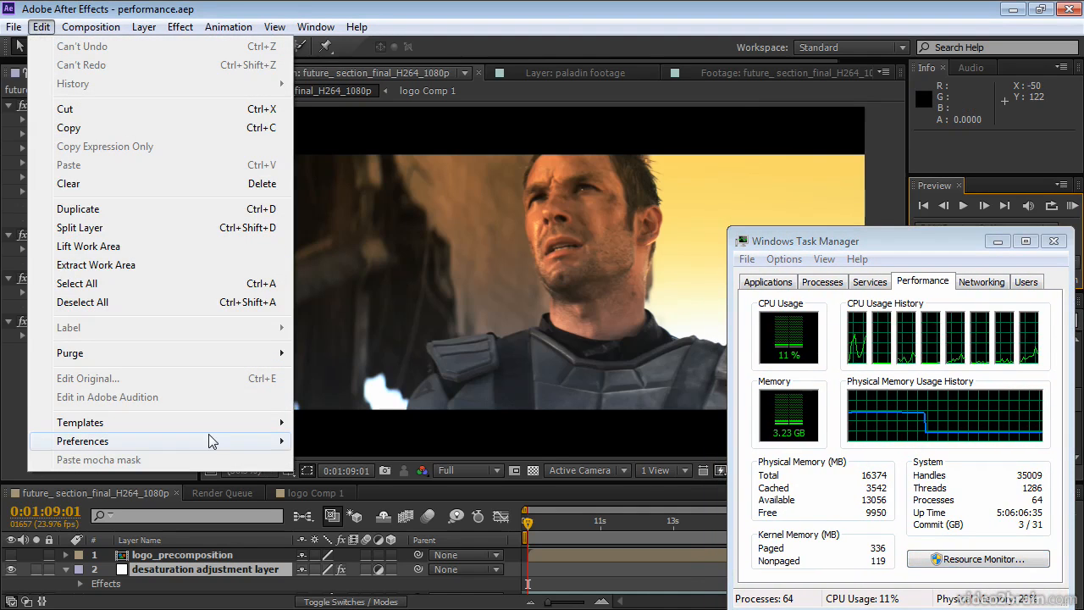
pyautogui.moveTo(212, 440)
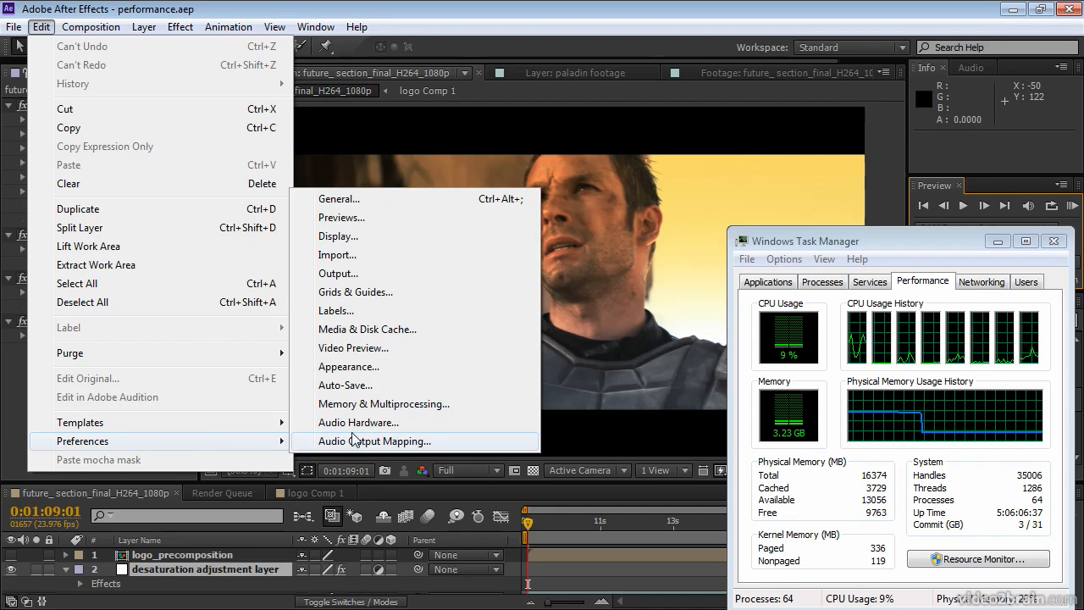
pyautogui.click(352, 405)
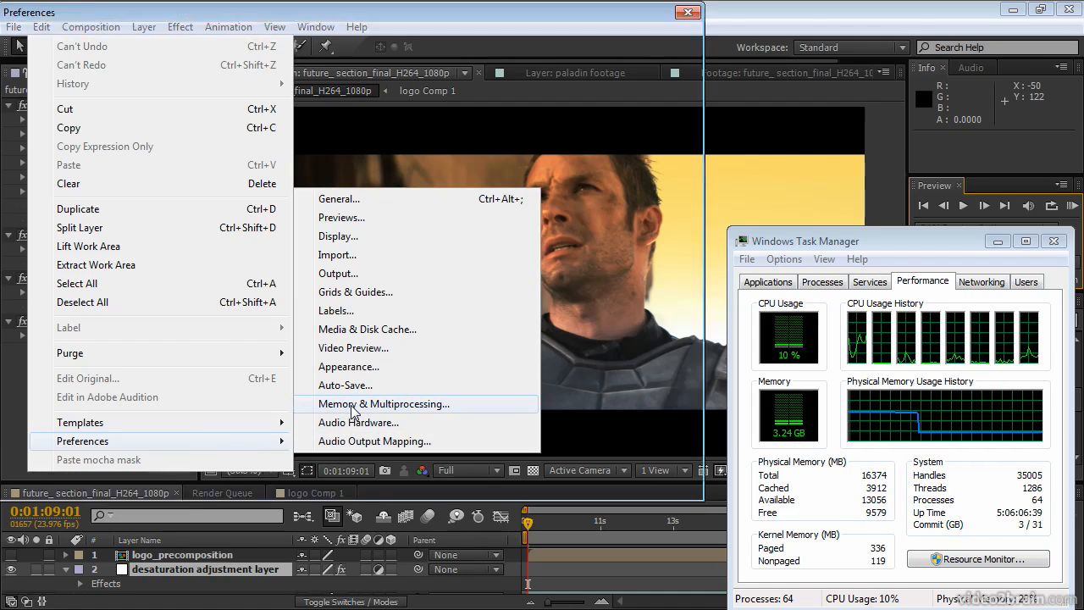
pyautogui.click(169, 194)
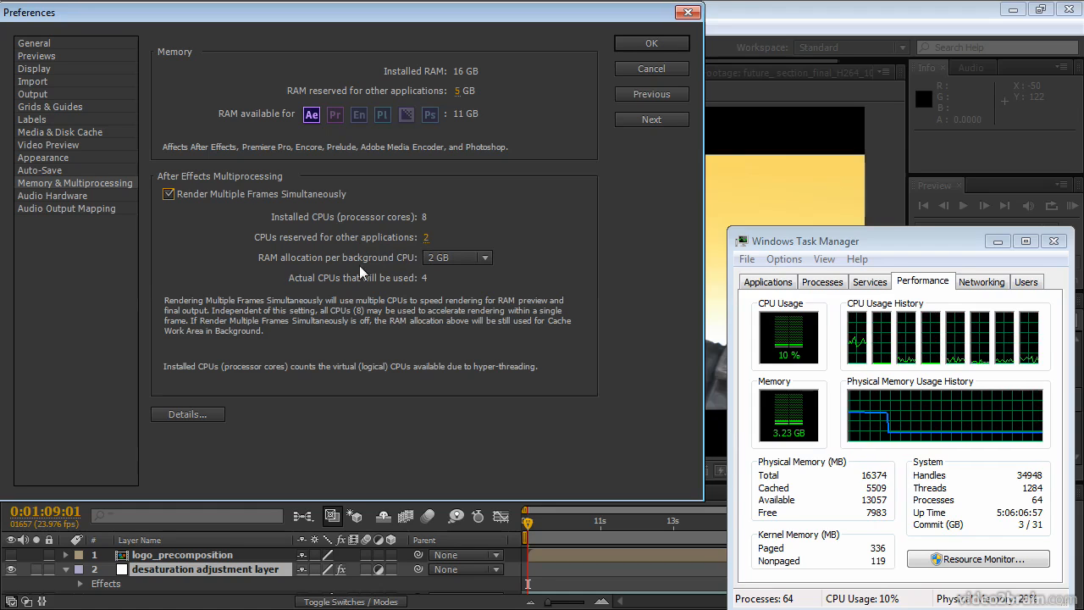
pyautogui.click(473, 258)
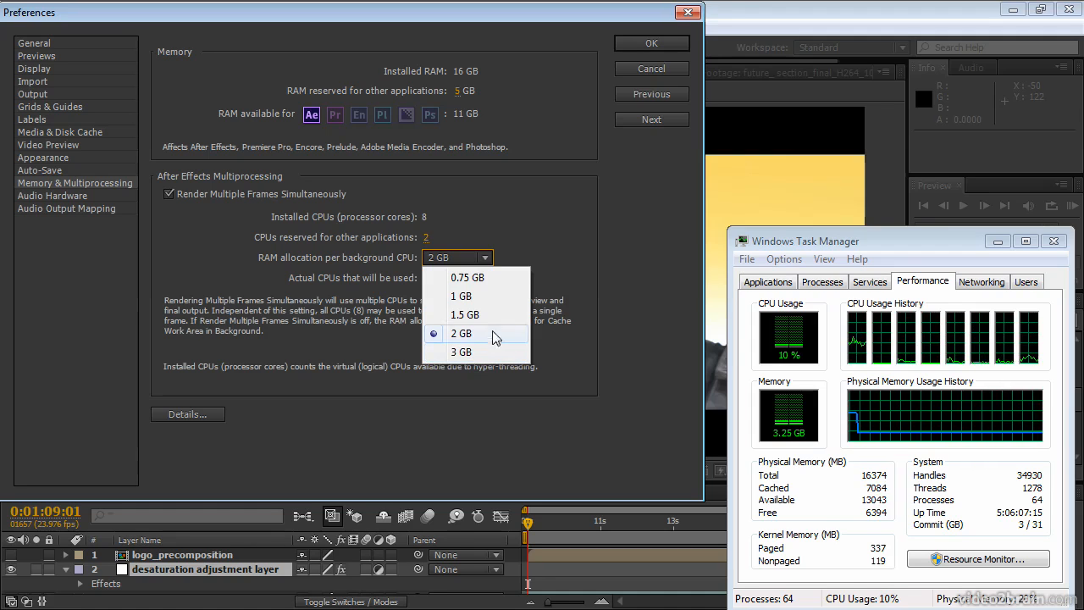
pyautogui.click(563, 247)
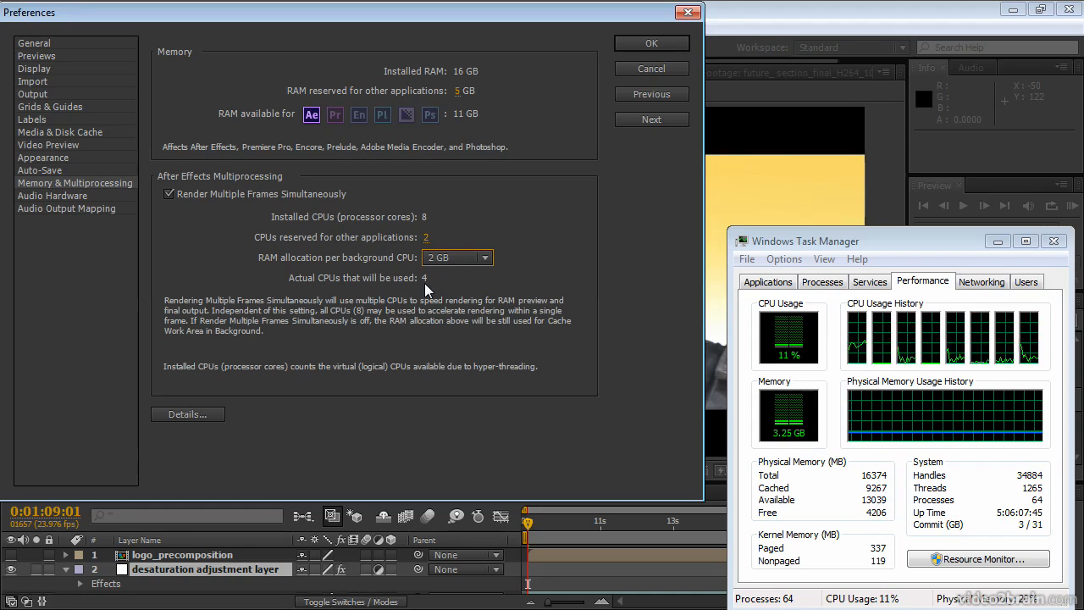
pyautogui.click(653, 46)
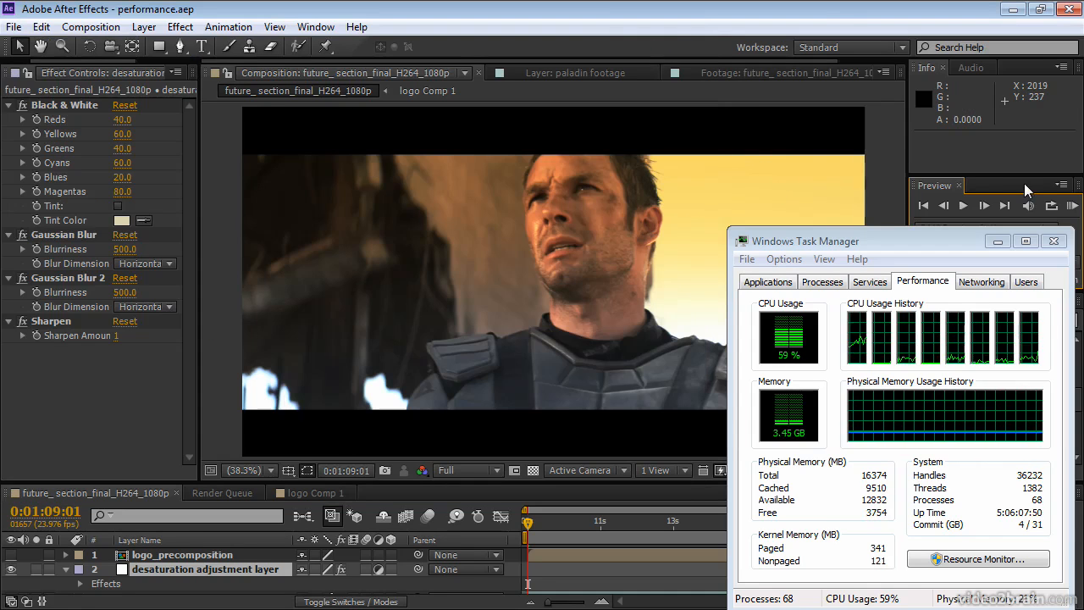
# - Run a RAM preview of the composition with multiprocessing on while watching CPU and memory usage, and stop playback
pyautogui.click(1071, 206)
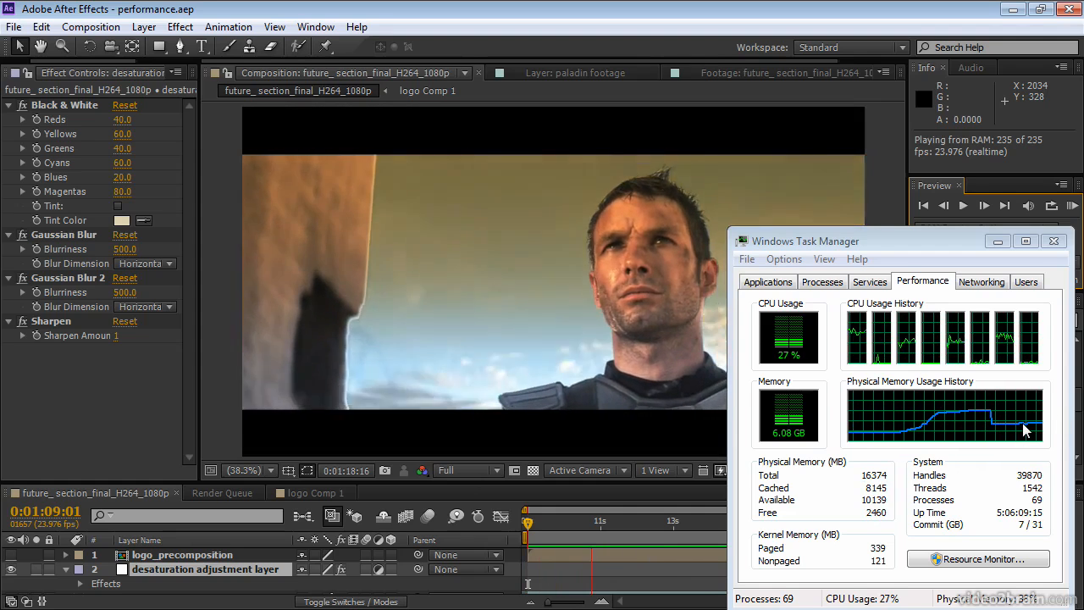
pyautogui.click(1071, 206)
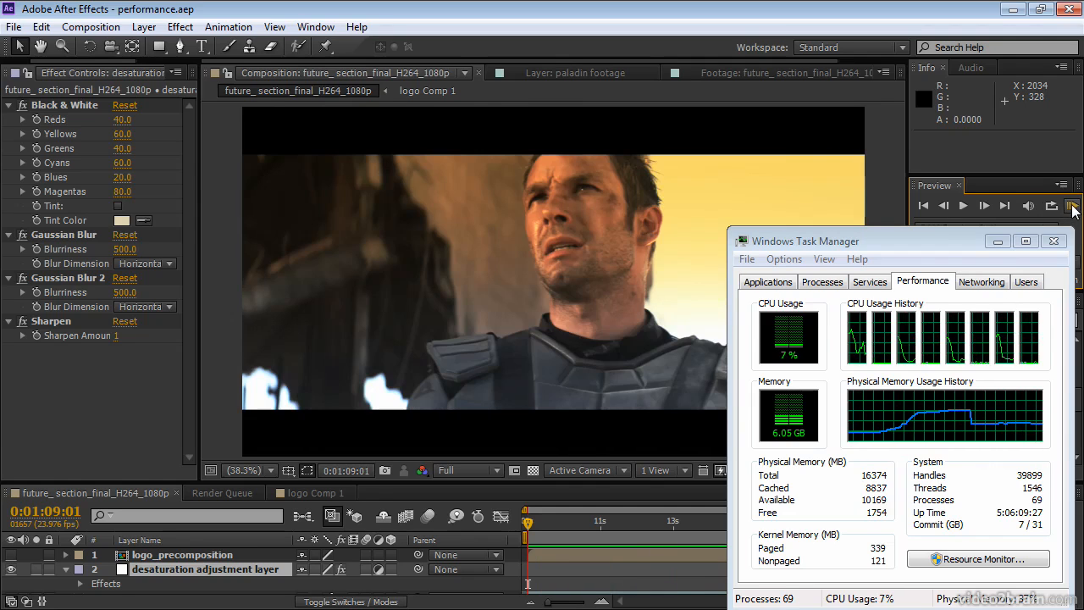